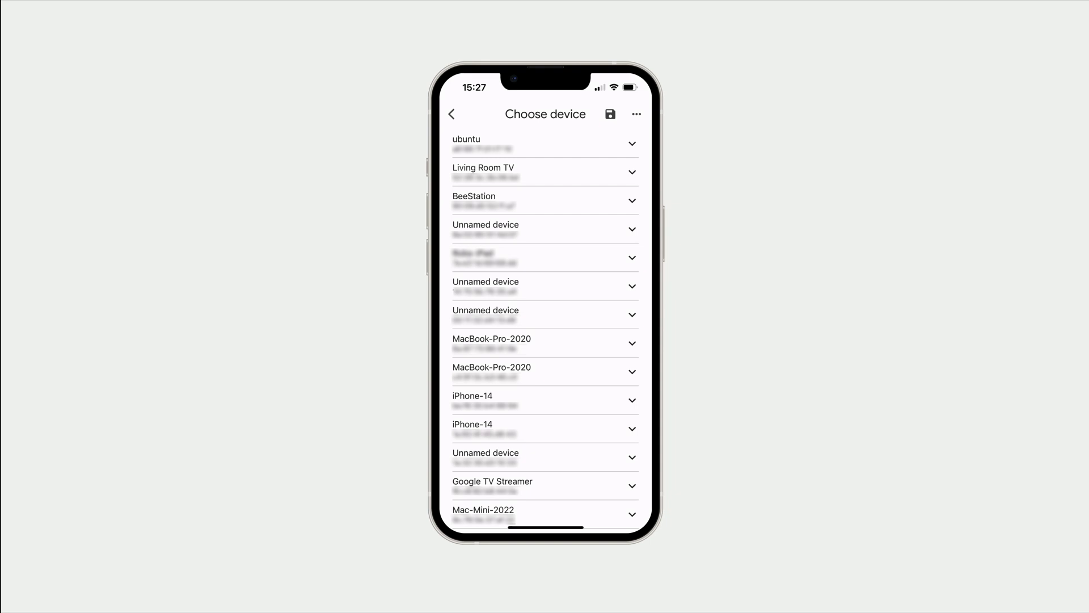
Enter 2 after 192.168.86. as the BeeStation's reserved IP and save the reservation
click(632, 201)
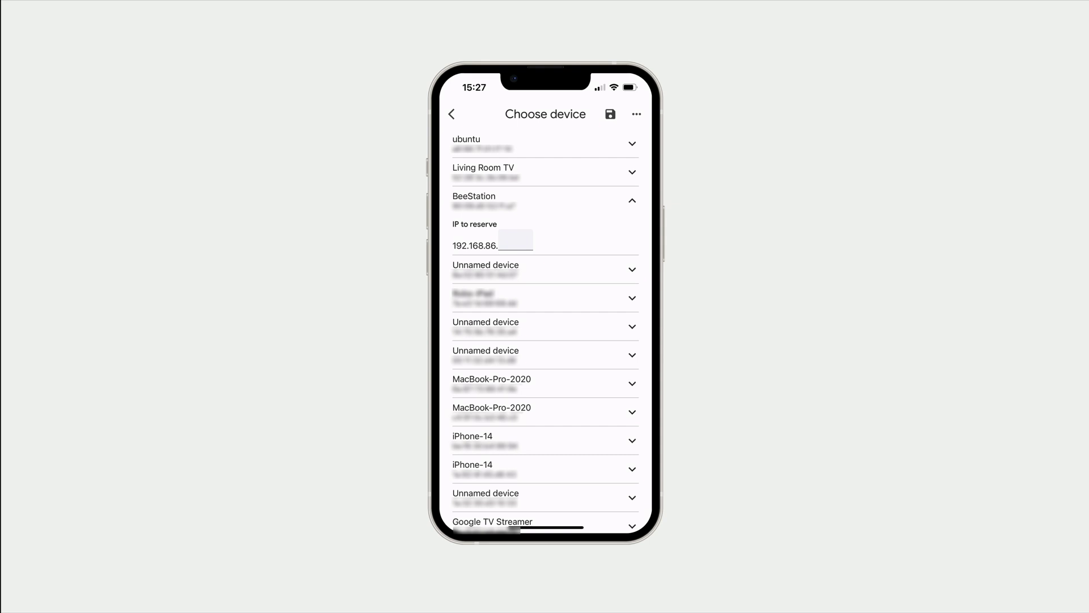
click(515, 240)
click(466, 479)
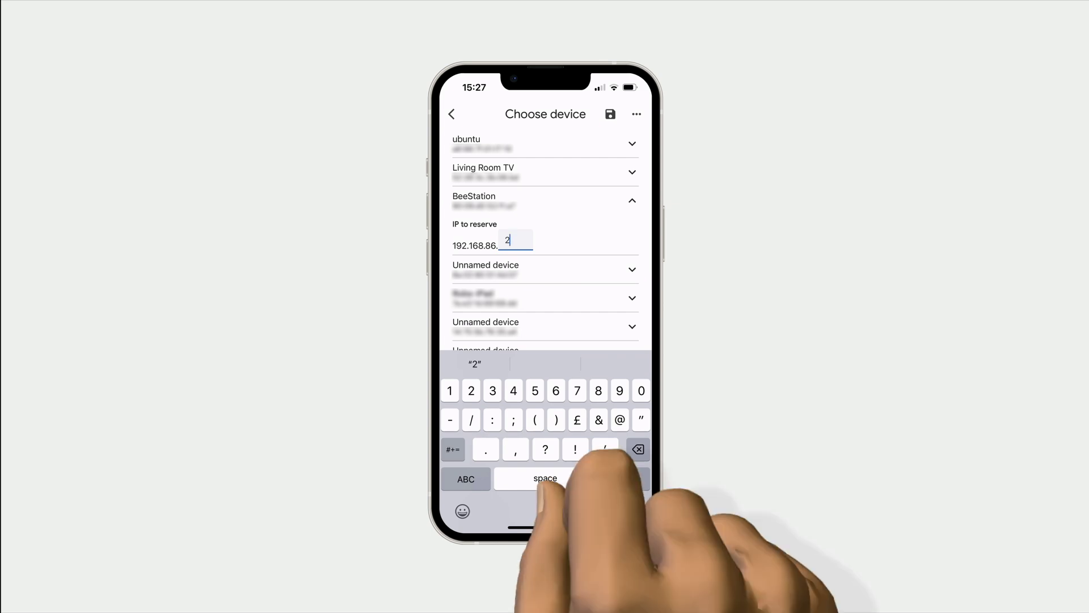
click(610, 114)
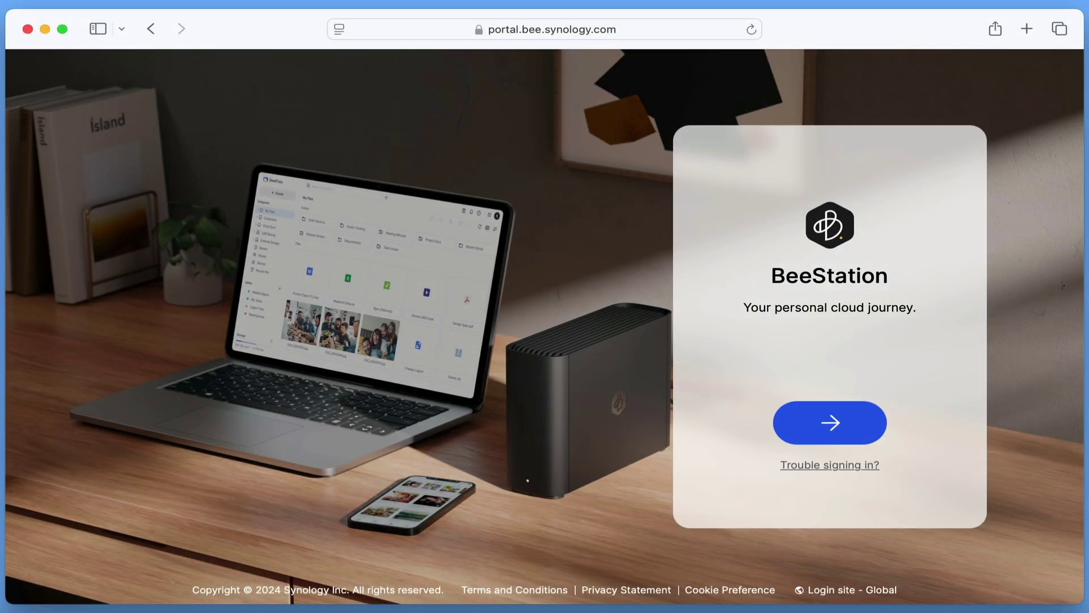
Load 192.168.86.2 in a new Safari tab
click(1027, 28)
text(192)
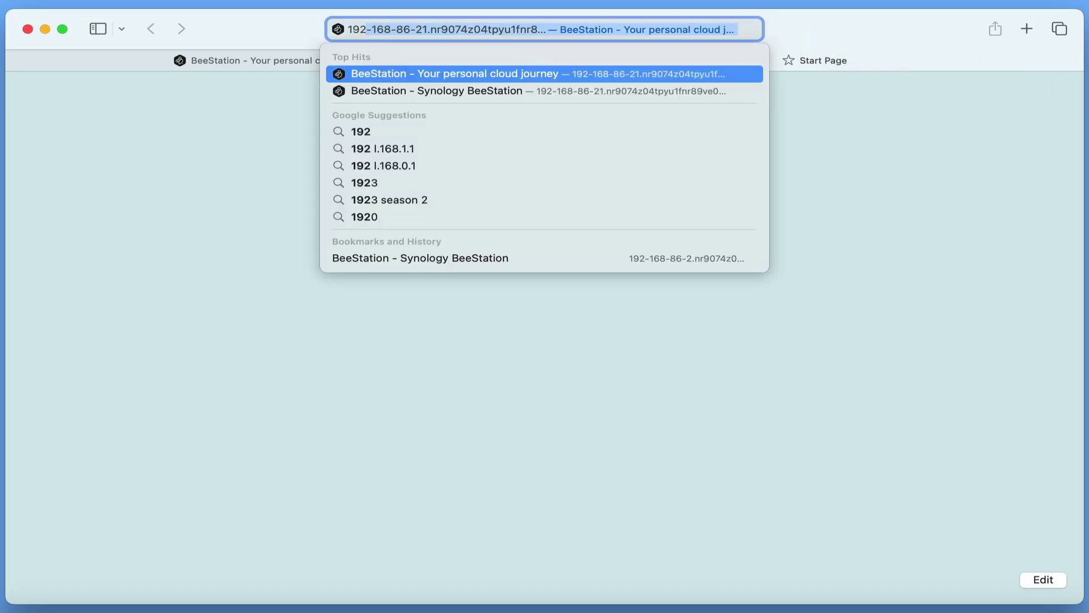
text(.168)
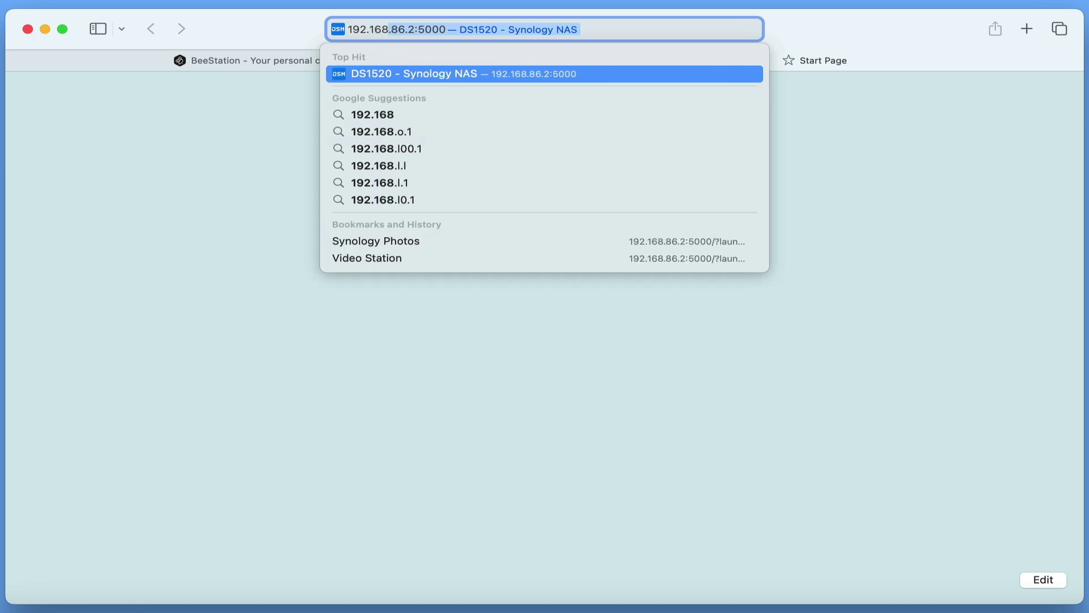
text(.86.2)
key(Return)
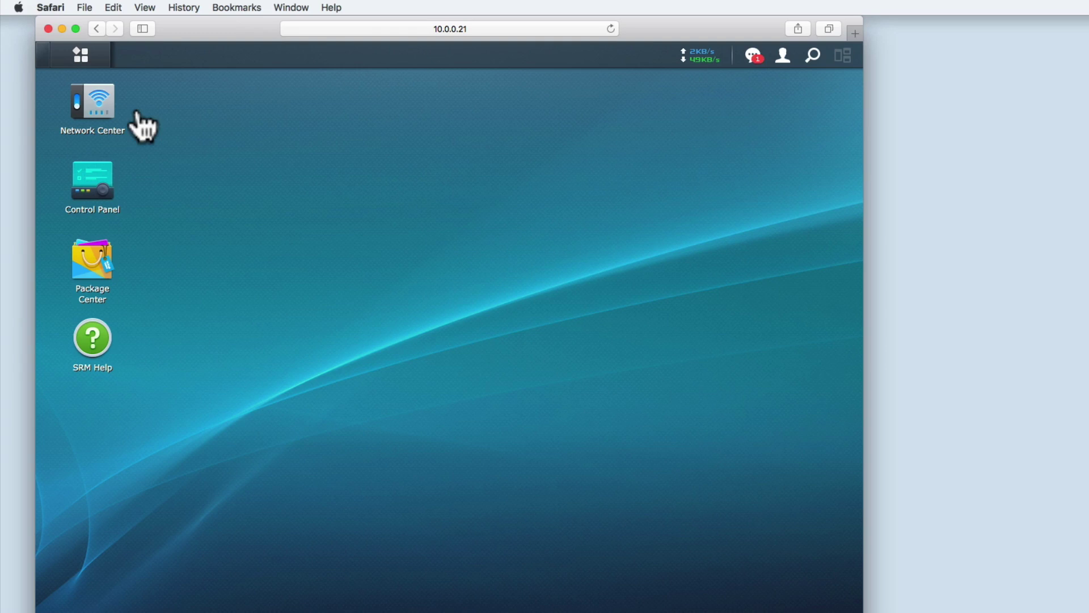
Open SRM Network Center's Local Network page with the Local IP and DHCP settings
click(105, 116)
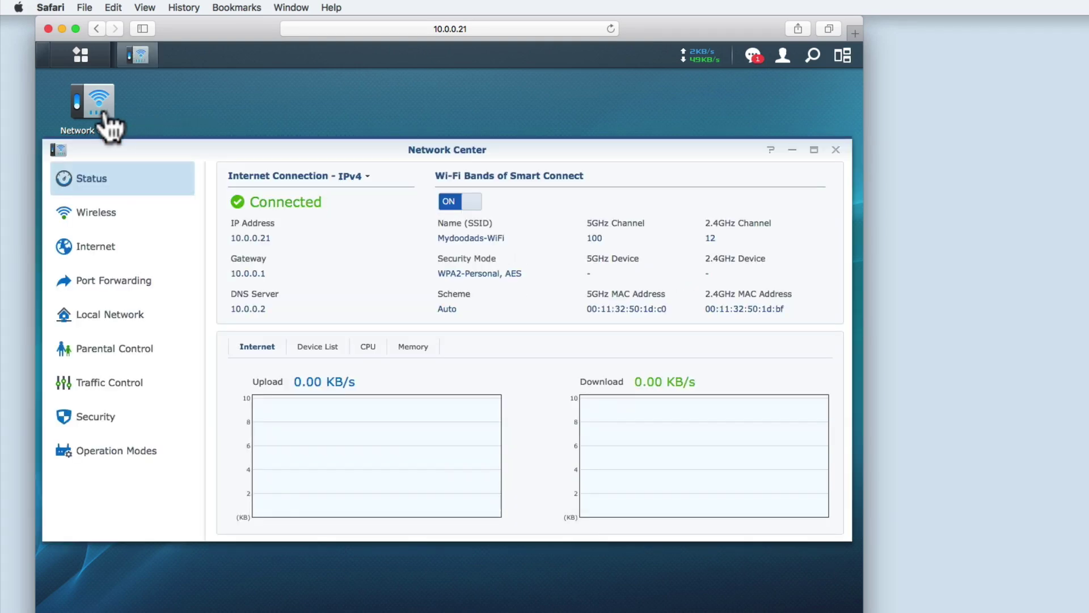
click(142, 326)
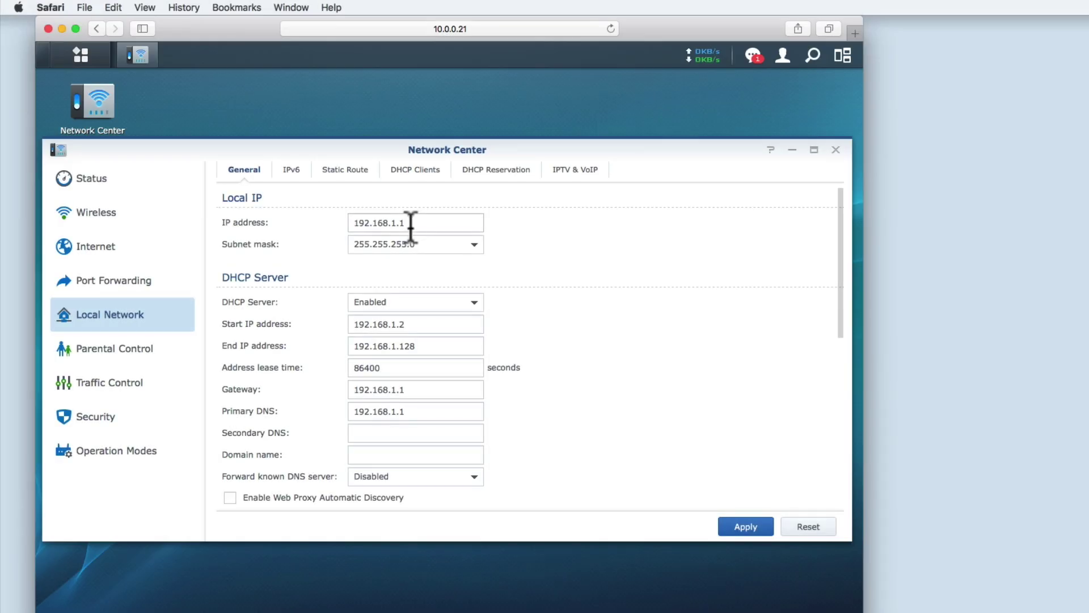
Append a 0 to make the DHCP start IP 192.168.1.20, then apply
click(406, 324)
text(0)
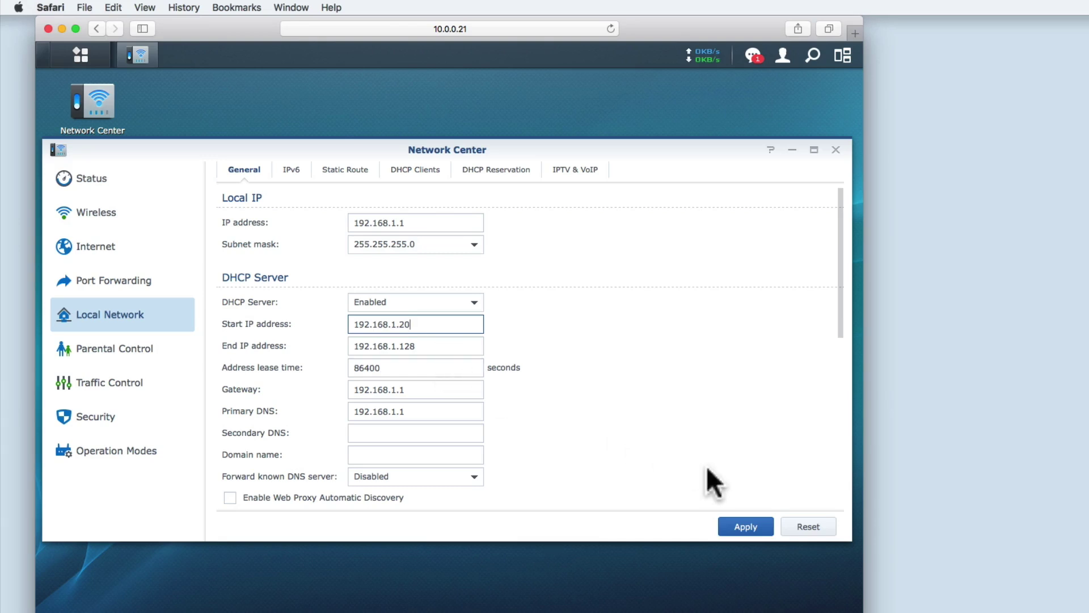
click(741, 528)
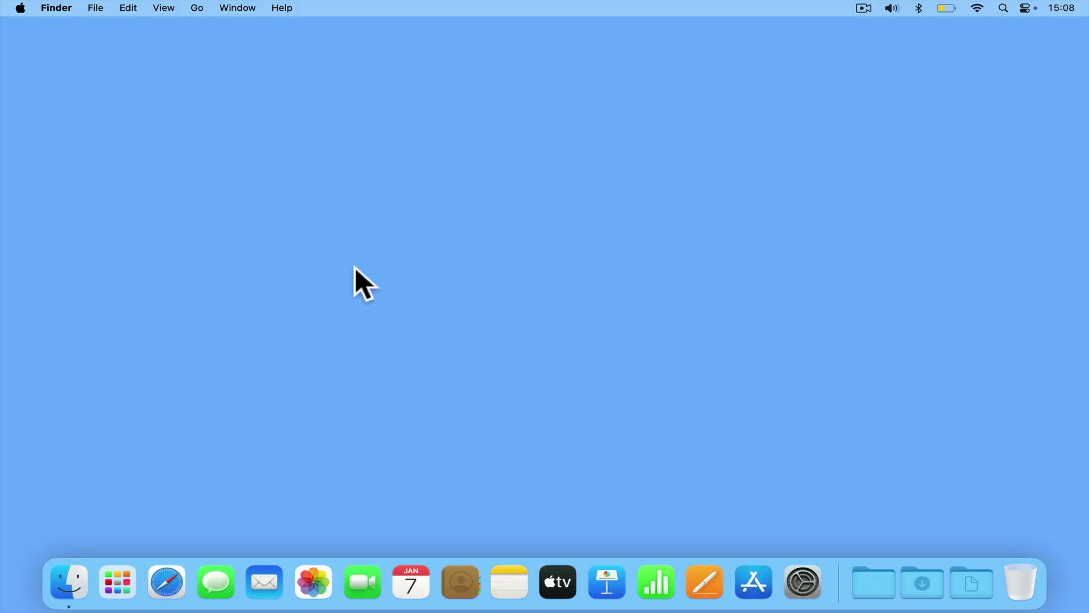
Restart the Mac from the Apple menu, then open portal.bee.synology.com in Safari
click(19, 7)
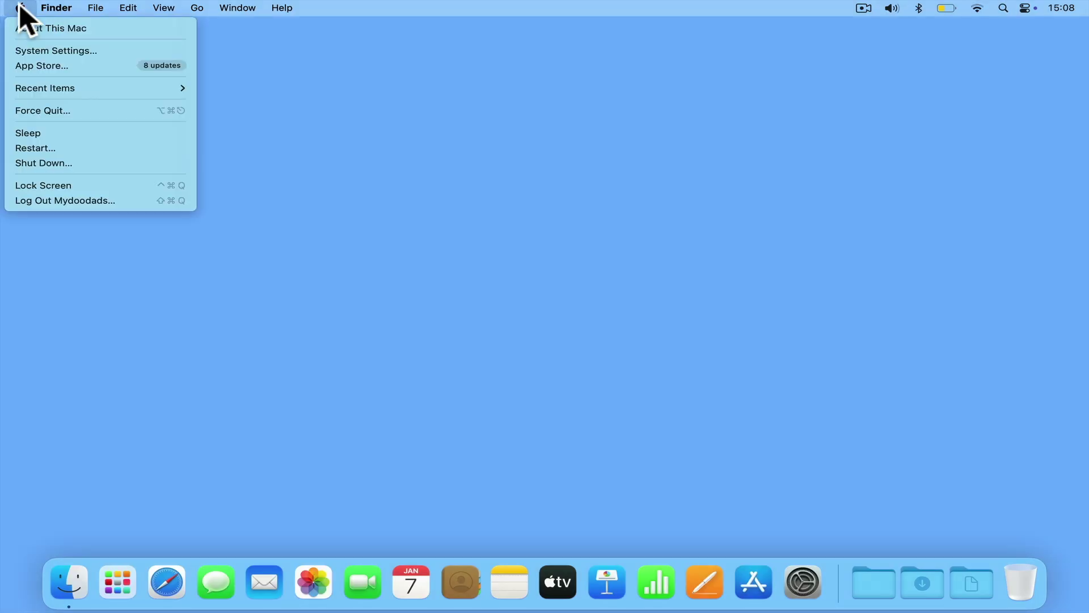
click(59, 146)
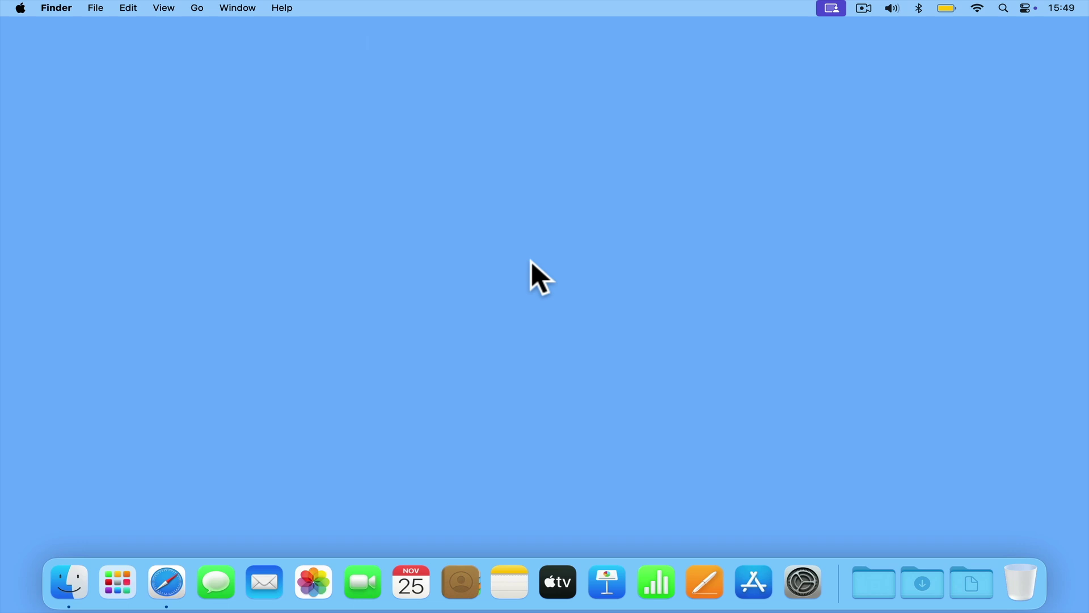
click(180, 571)
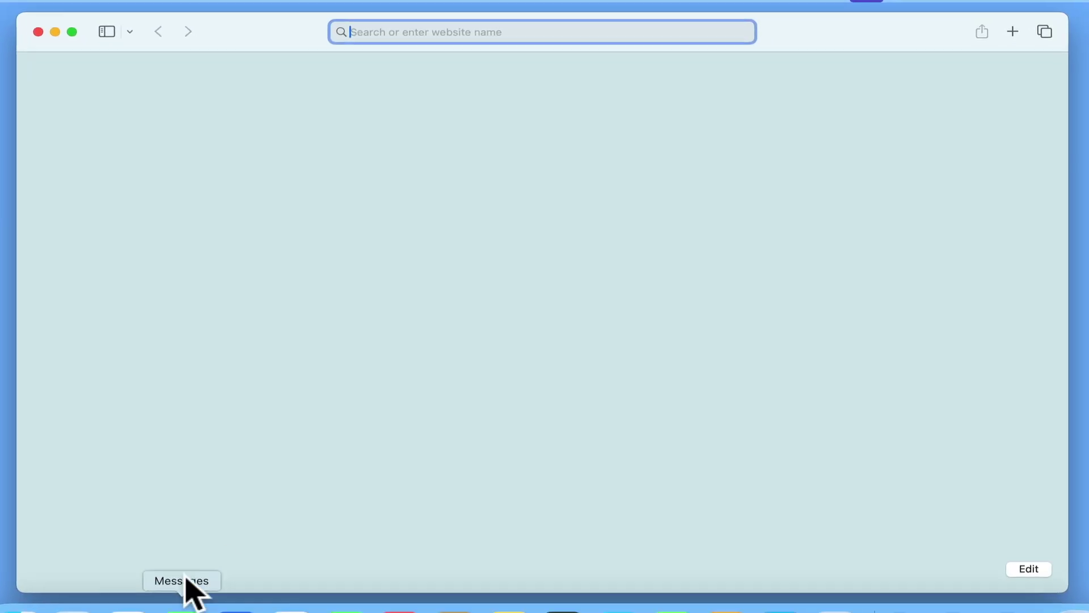
text(po)
key(Return)
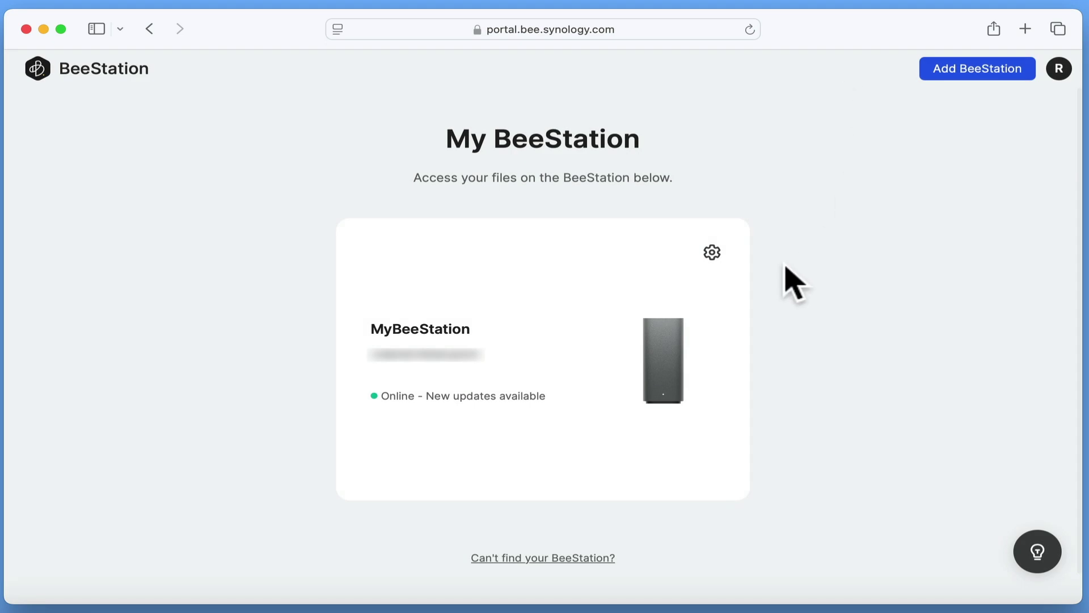
Open MyBeeStation's System Settings from its gear menu and view the System page
click(713, 255)
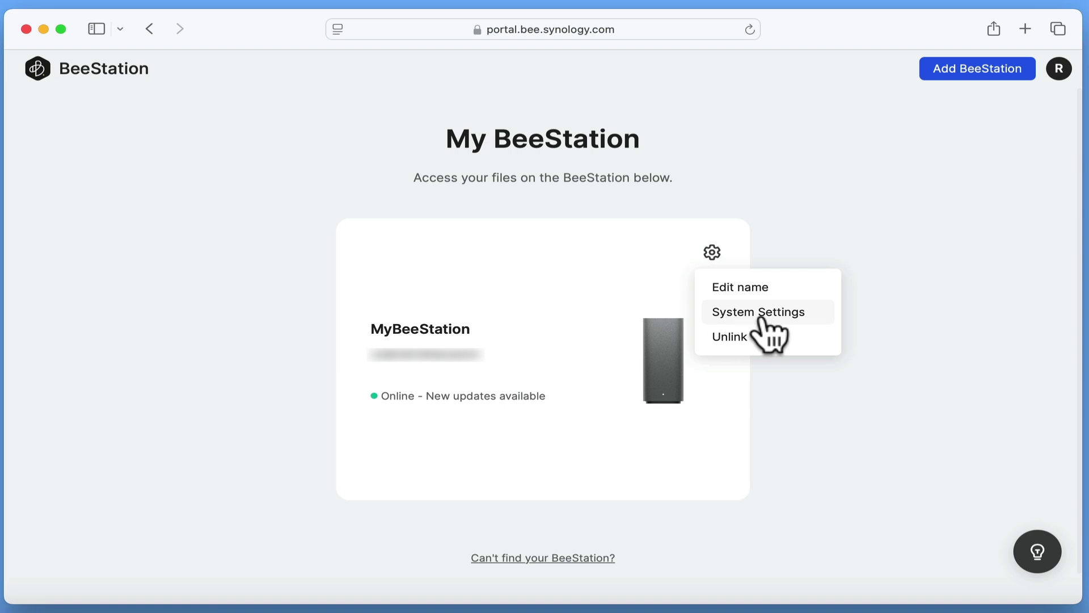
click(761, 319)
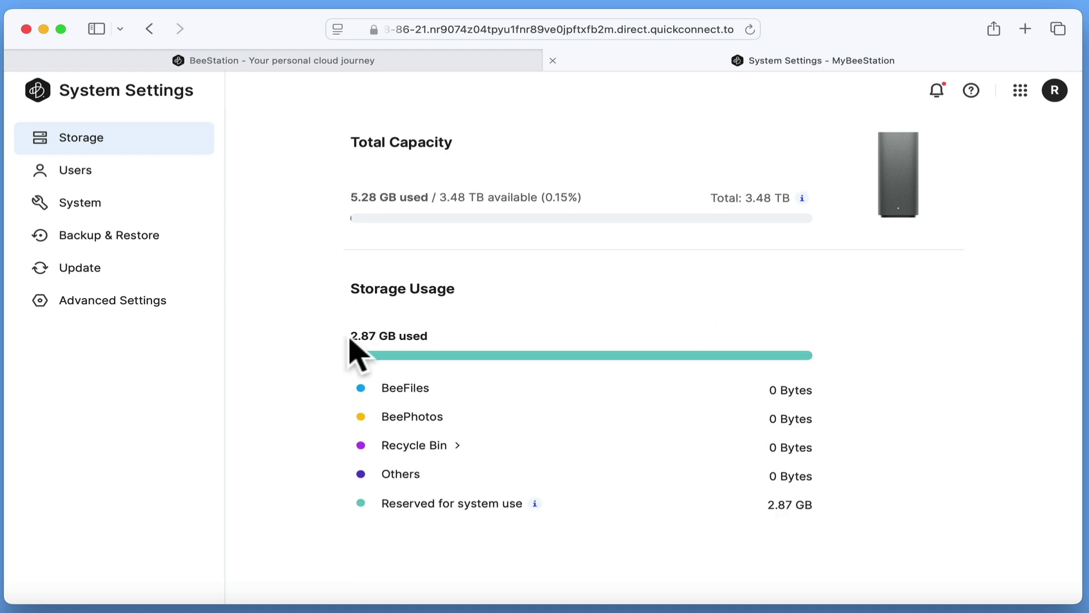
click(150, 211)
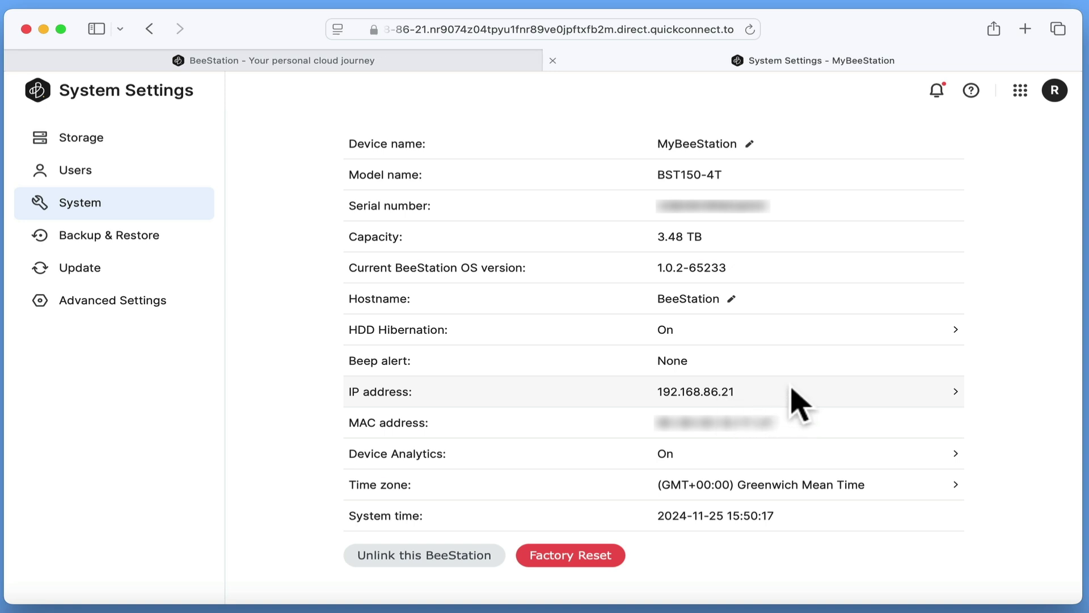
Open the IP address detail page from the System page's IP address row
click(956, 396)
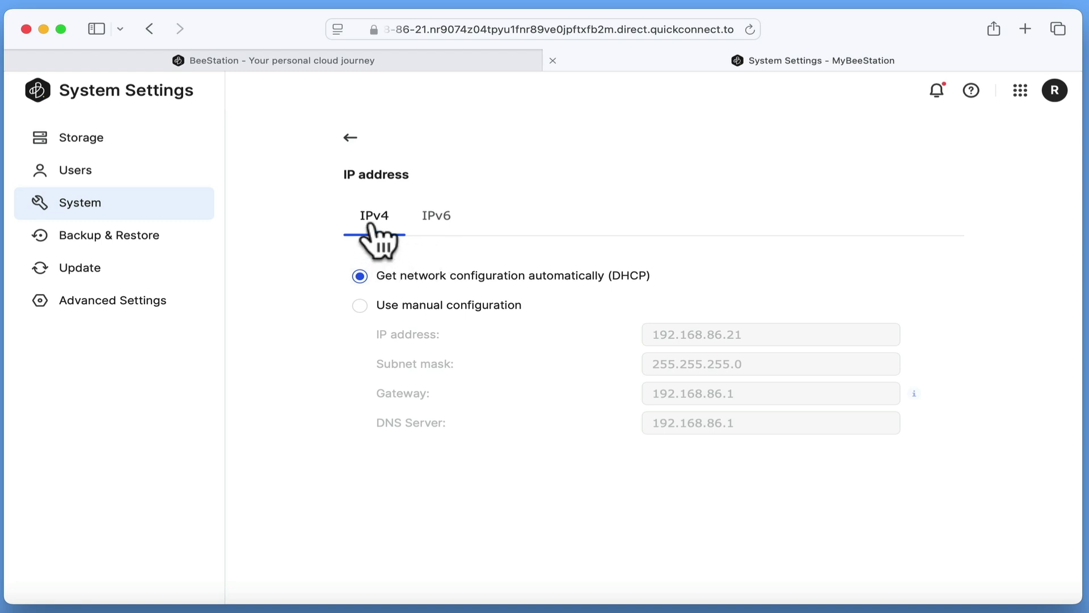
Switch IPv4 to manual configuration, change the IP from 192.168.86.21 to 192.168.86.2, and apply
click(438, 310)
click(751, 338)
key(BackSpace)
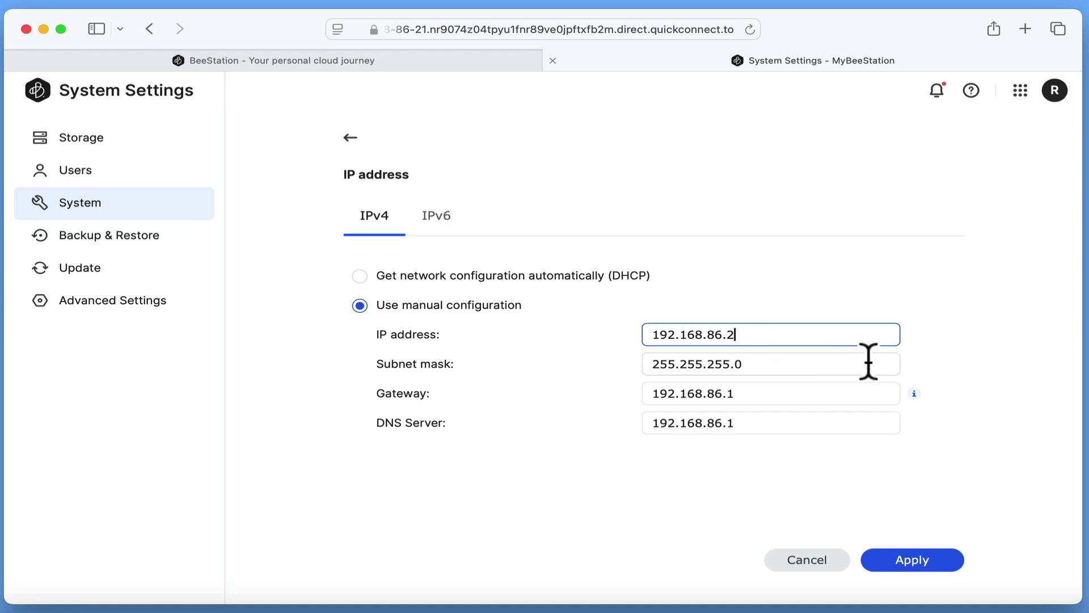
click(933, 336)
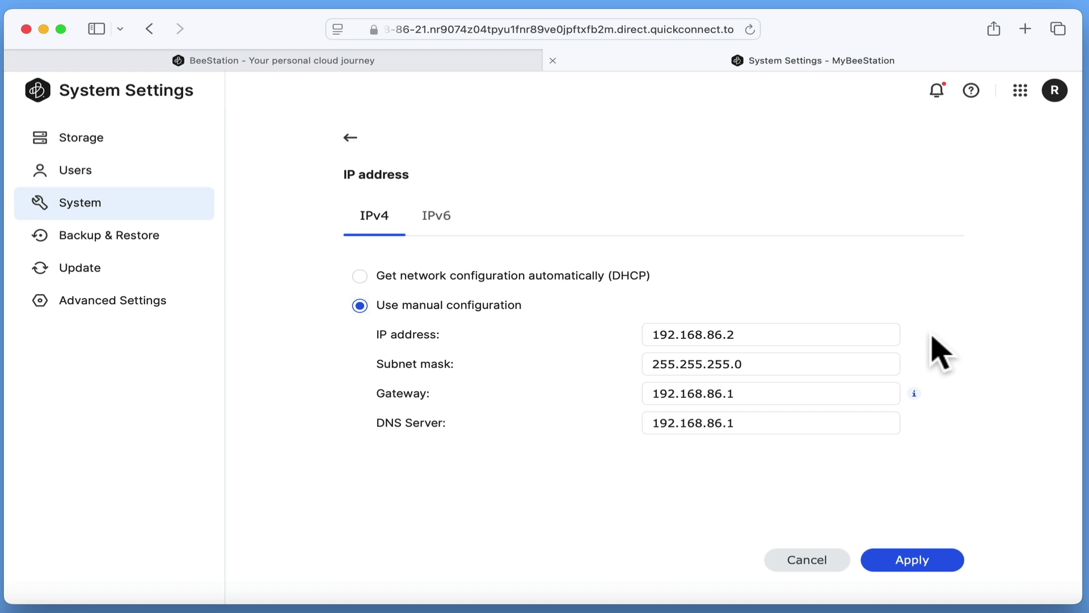
click(937, 567)
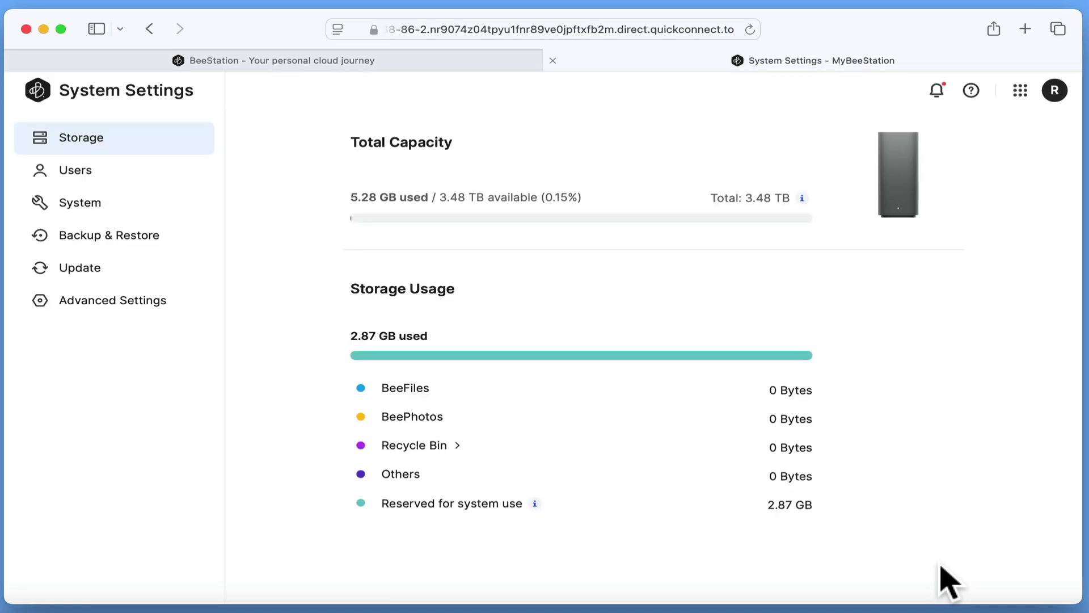
Sign out of both BeeStation System Settings and the portal, then open a blank tab
click(1054, 91)
click(967, 305)
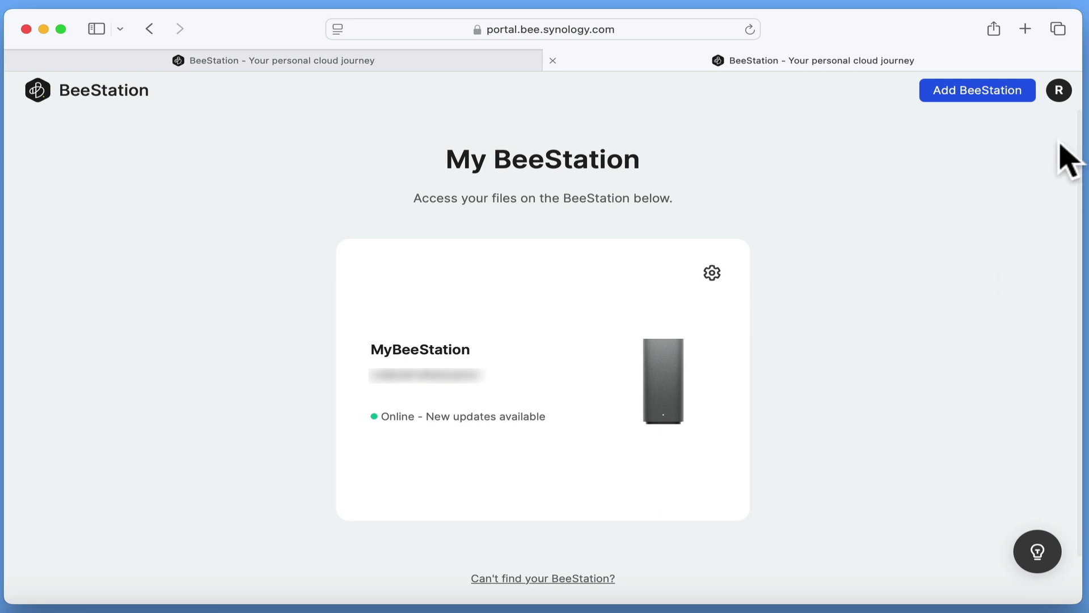
click(1059, 92)
click(1032, 198)
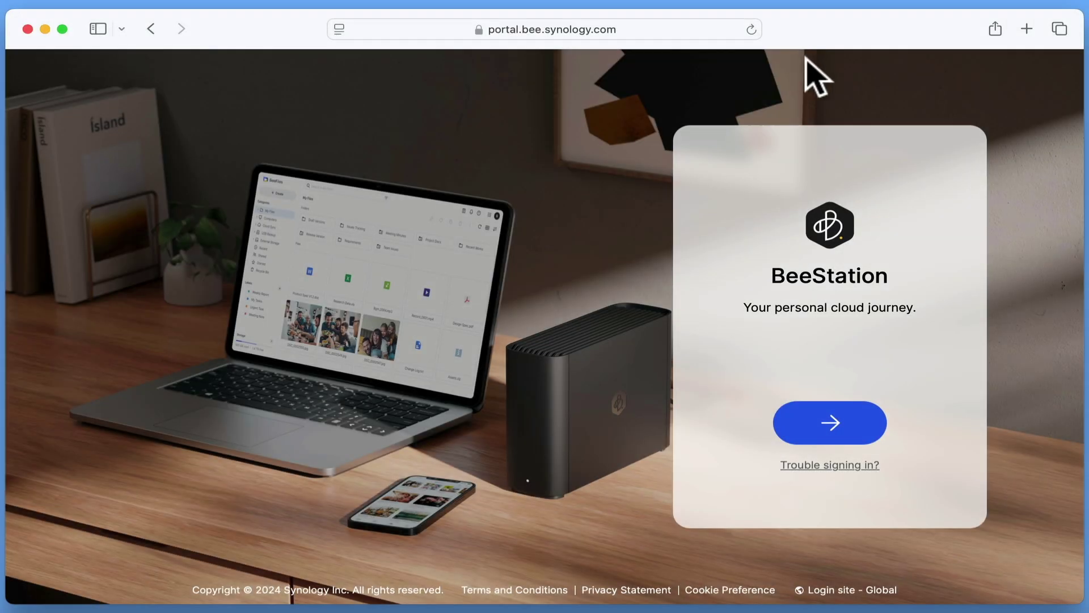
click(1027, 30)
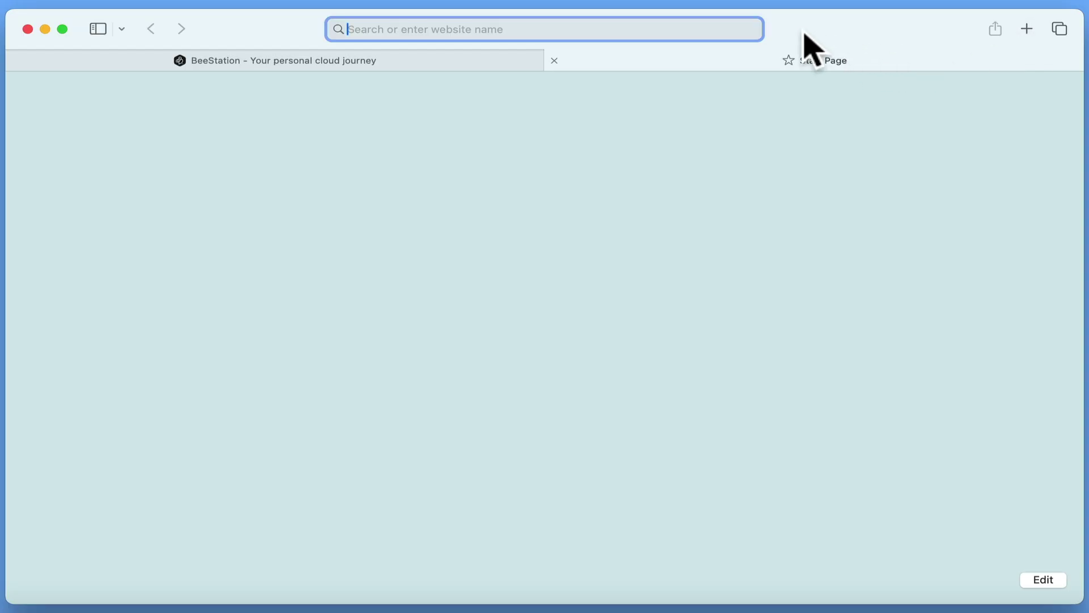
Enter 192.168.86.2 in the new tab's address bar and load it
text(192.168.)
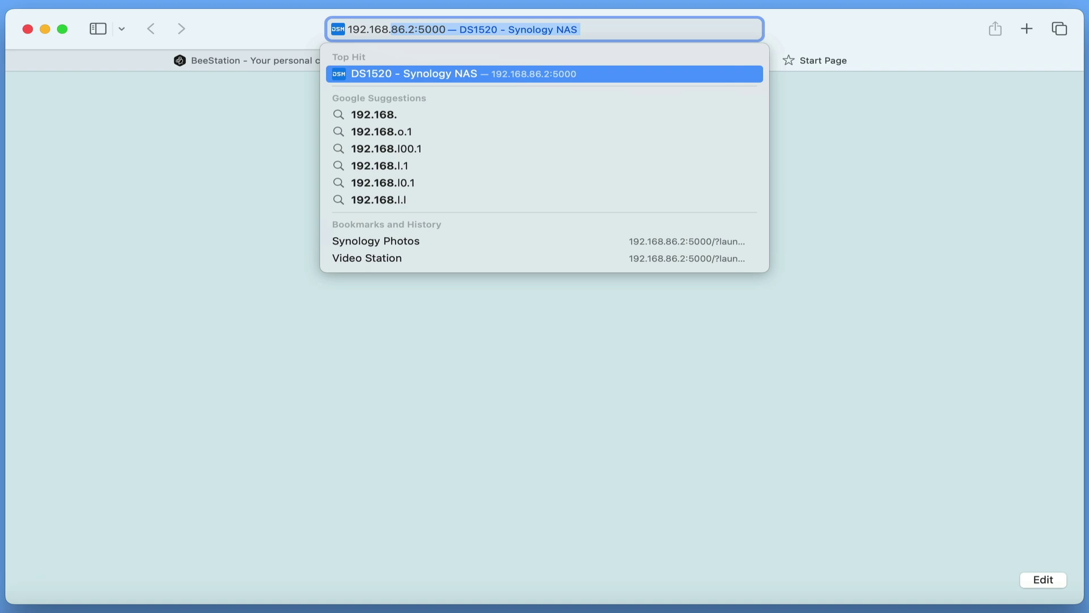
text(86.2)
key(Return)
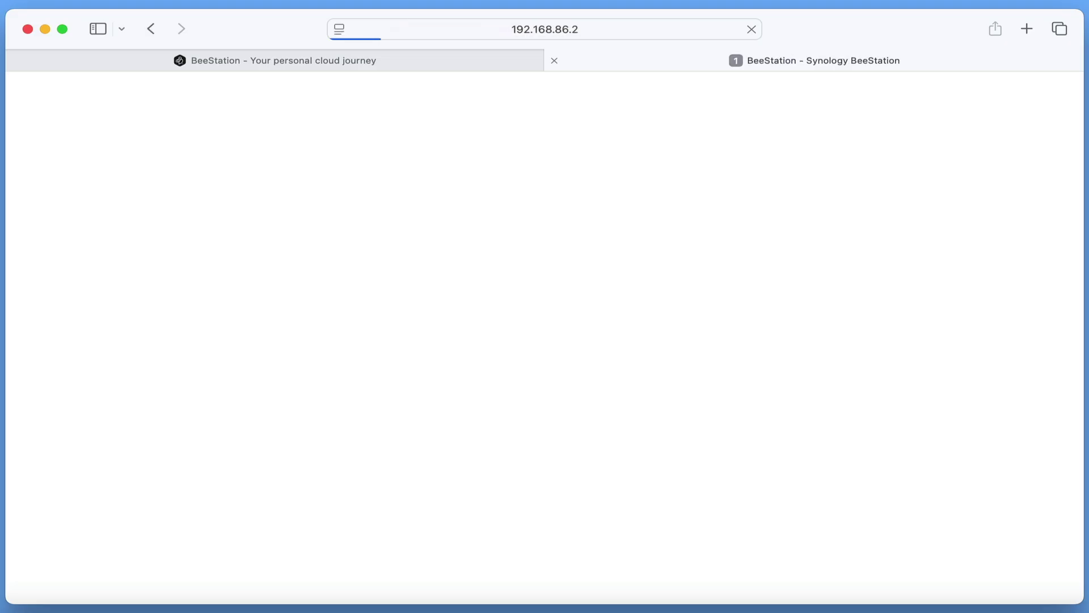